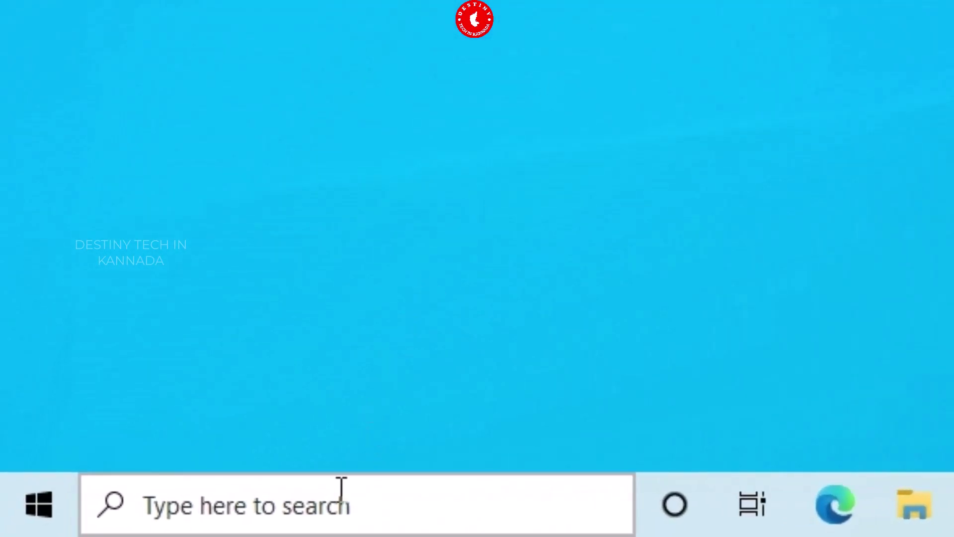
- Launch the Run app from Windows search and use it to open Device Manager with devmgmt.msc
{"action": "left_click", "coordinate": [342, 489]}
{"action": "type", "text": "run"}
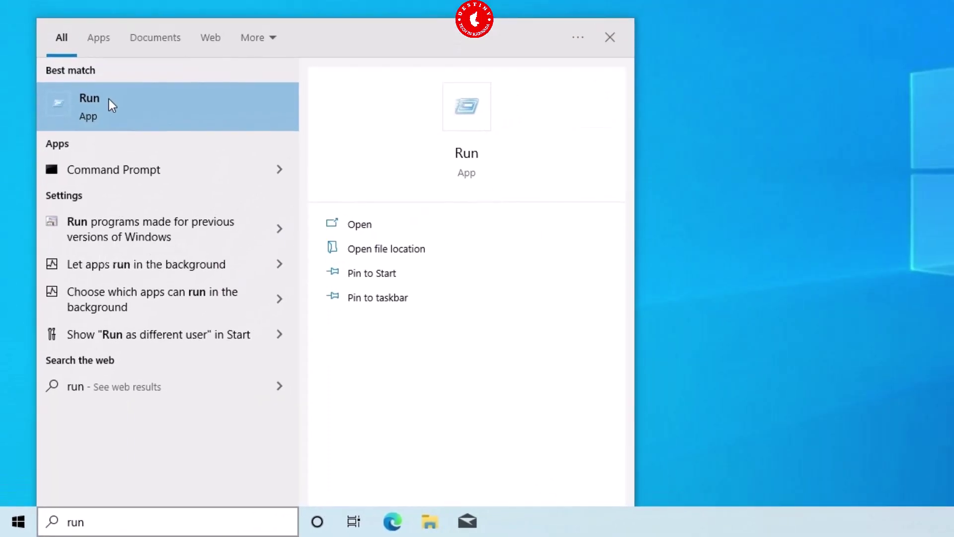
{"action": "left_click", "coordinate": [109, 100]}
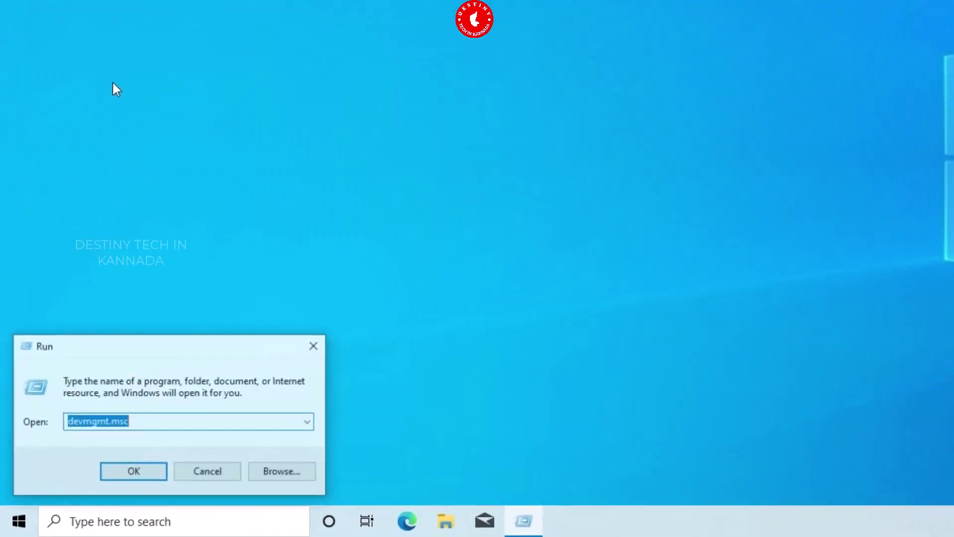
{"action": "key", "text": "BackSpace"}
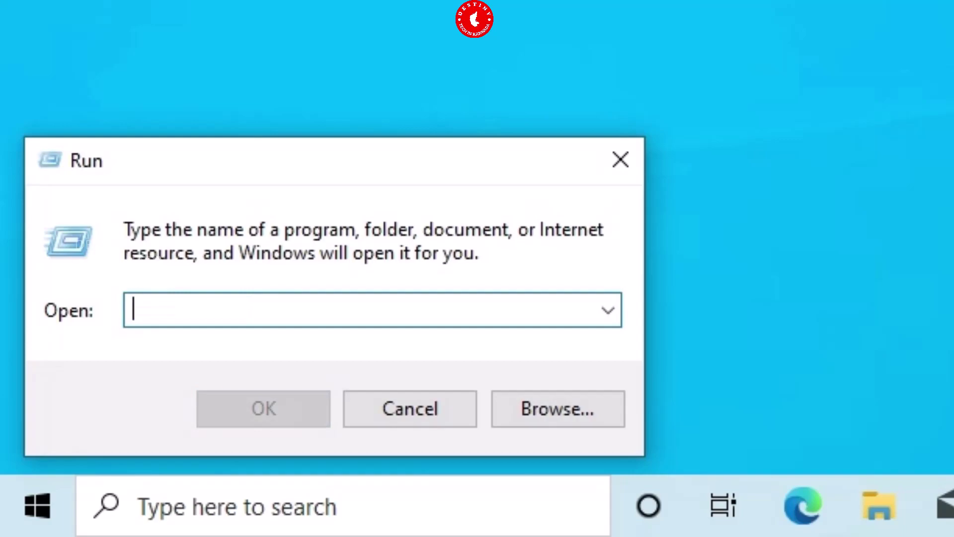
{"action": "type", "text": "d"}
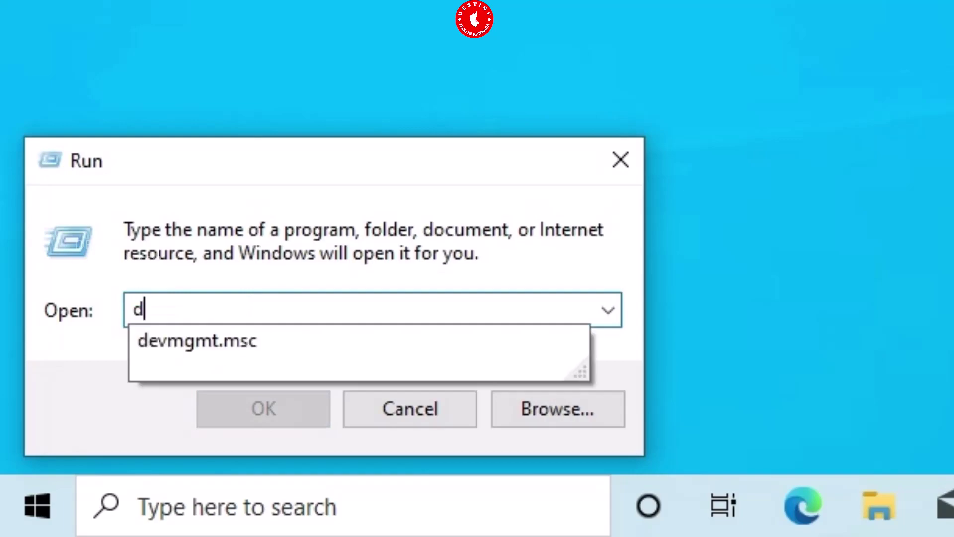
{"action": "type", "text": "evmg"}
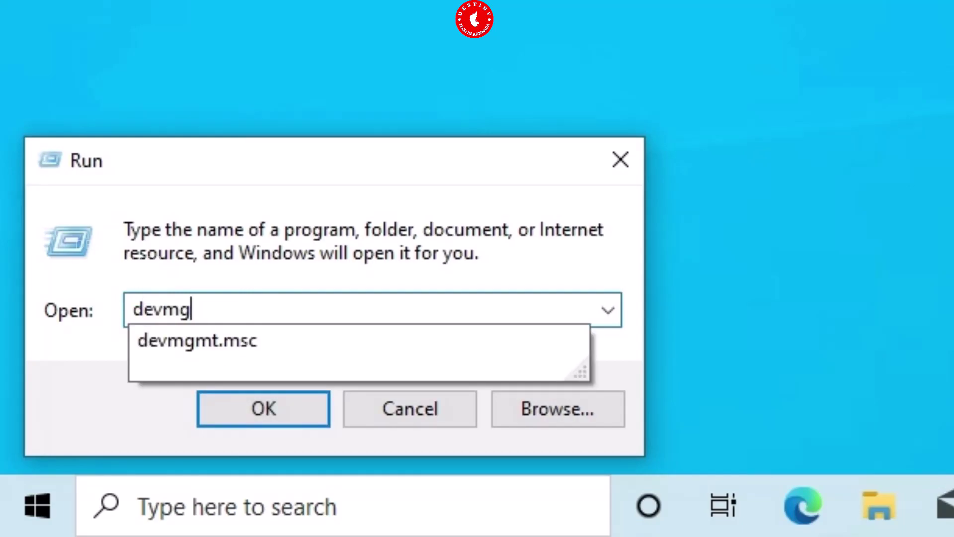
{"action": "type", "text": "mt.msc"}
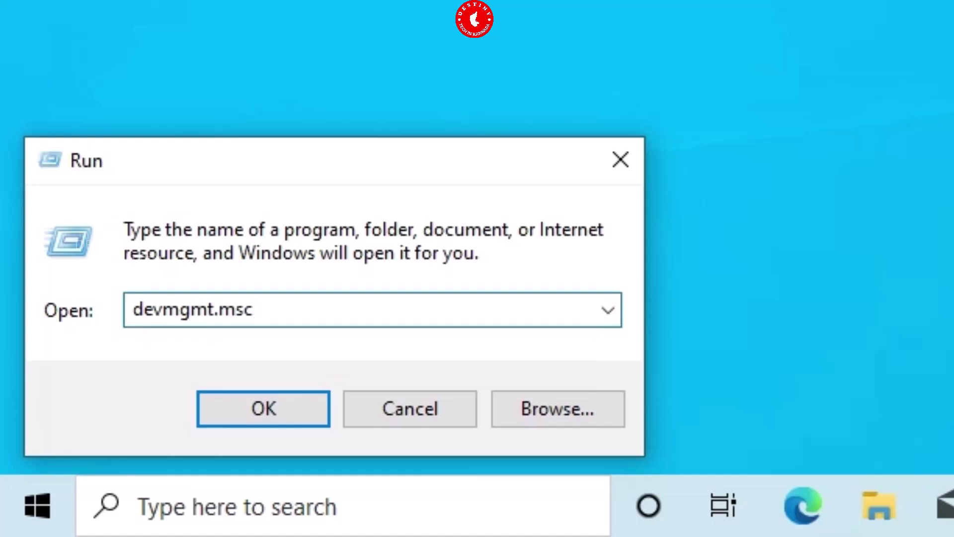
{"action": "left_click", "coordinate": [260, 420]}
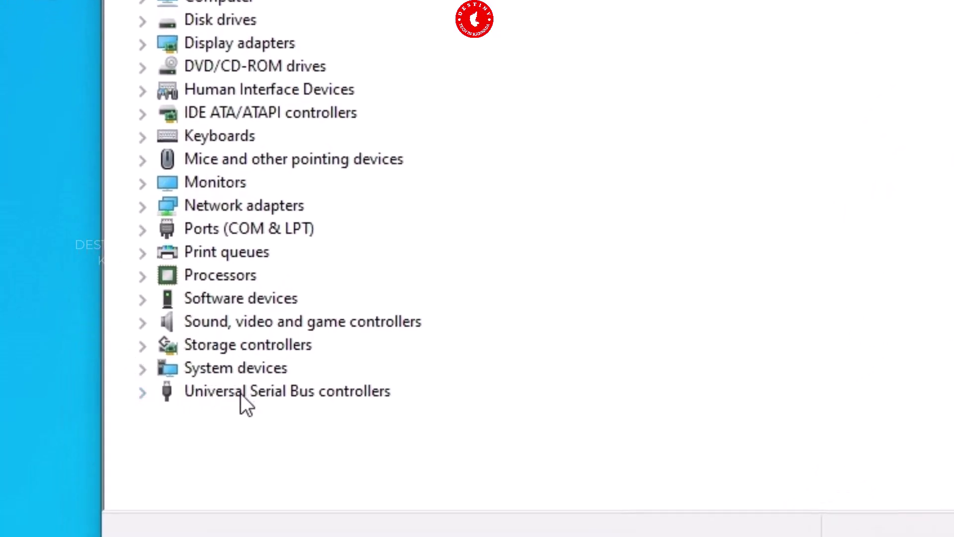
- Expand the Universal Serial Bus controllers and search automatically for a driver update for the first USB Root Hub
{"action": "left_click", "coordinate": [142, 394]}
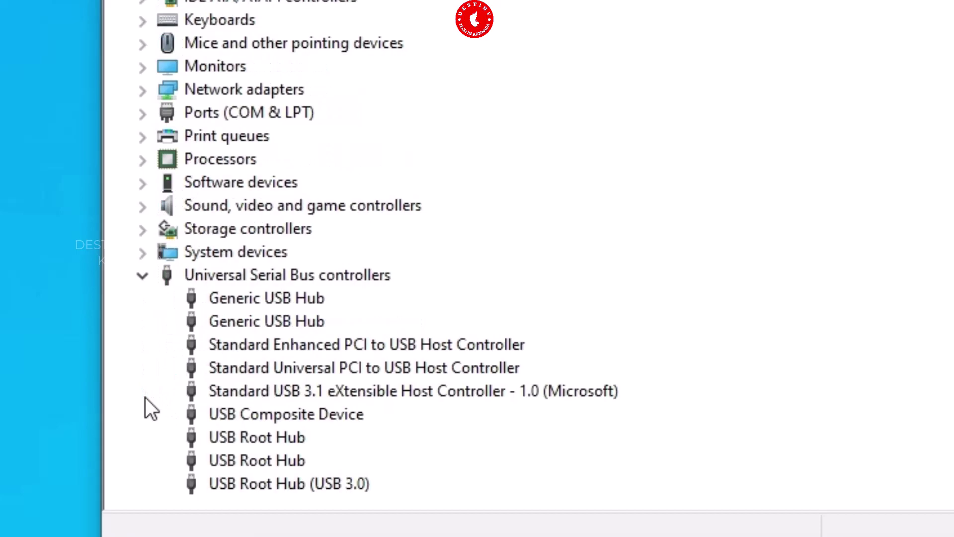
{"action": "right_click", "coordinate": [231, 440]}
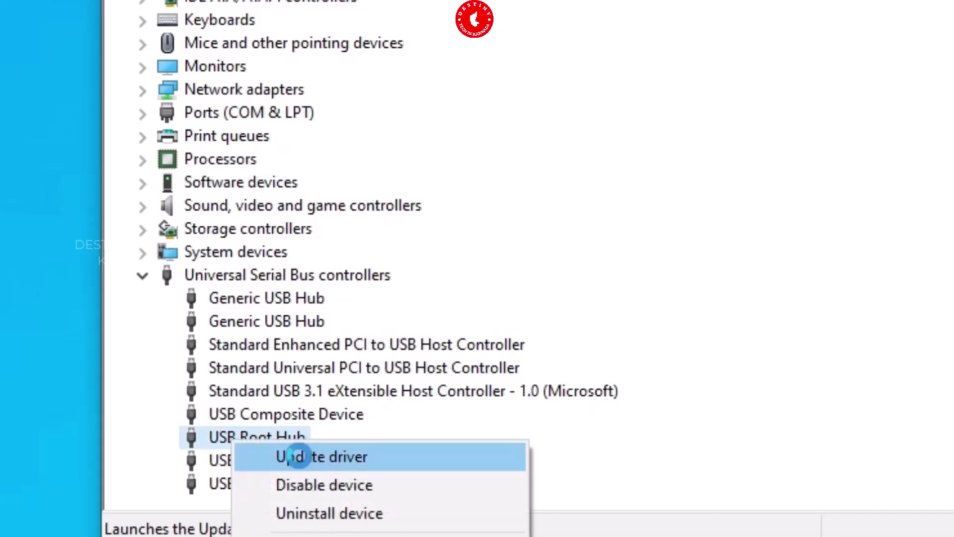
{"action": "left_click", "coordinate": [298, 457]}
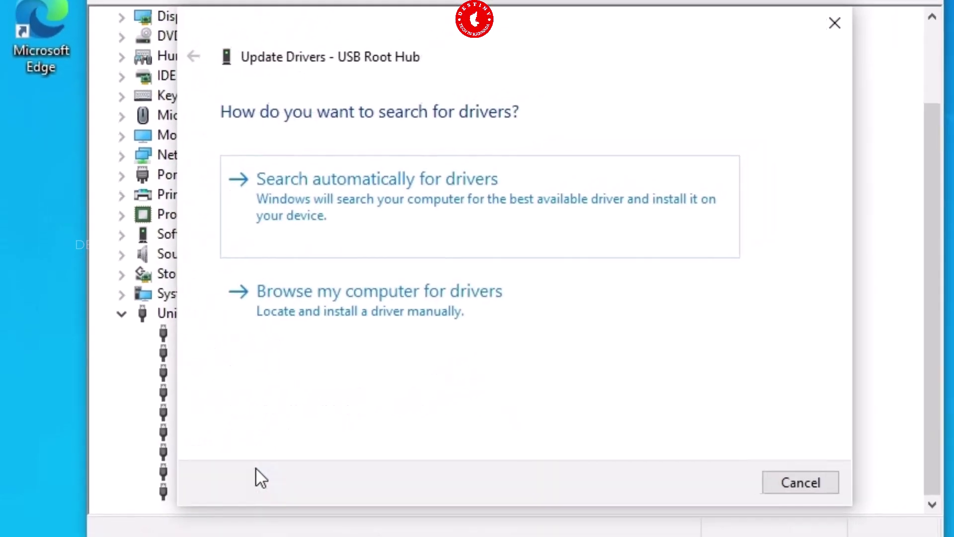
{"action": "left_click", "coordinate": [311, 220]}
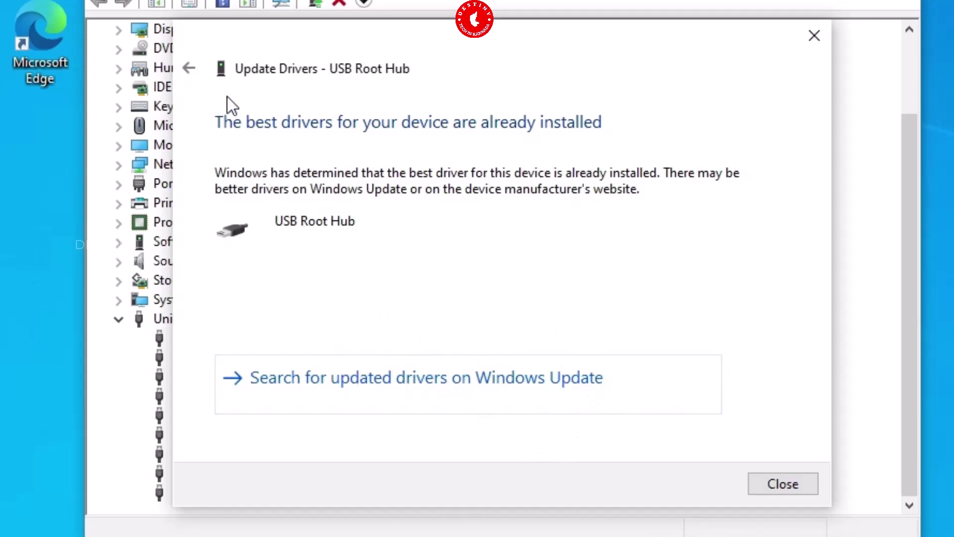
- Go back and install the USB Root Hub driver manually from the list of available drivers on the computer
{"action": "left_click", "coordinate": [190, 69]}
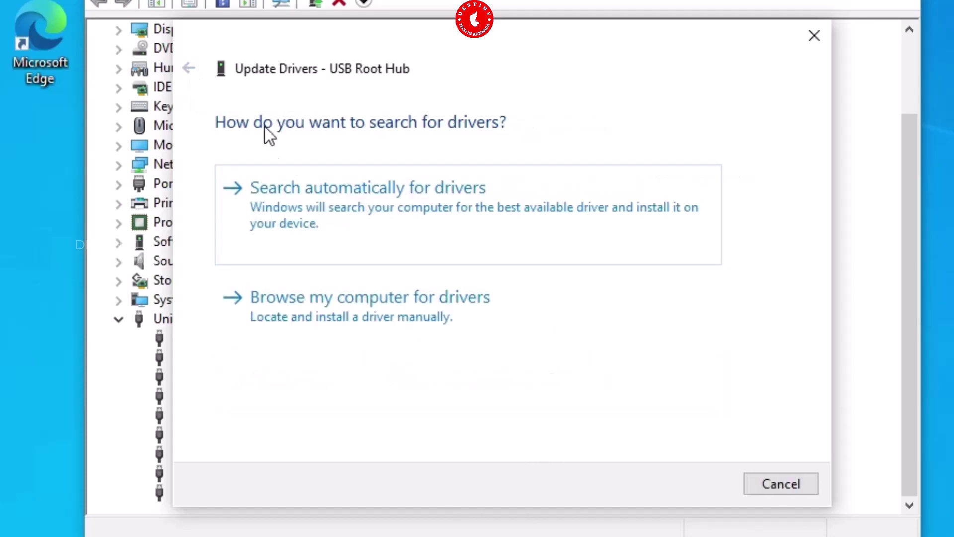
{"action": "left_click", "coordinate": [386, 319]}
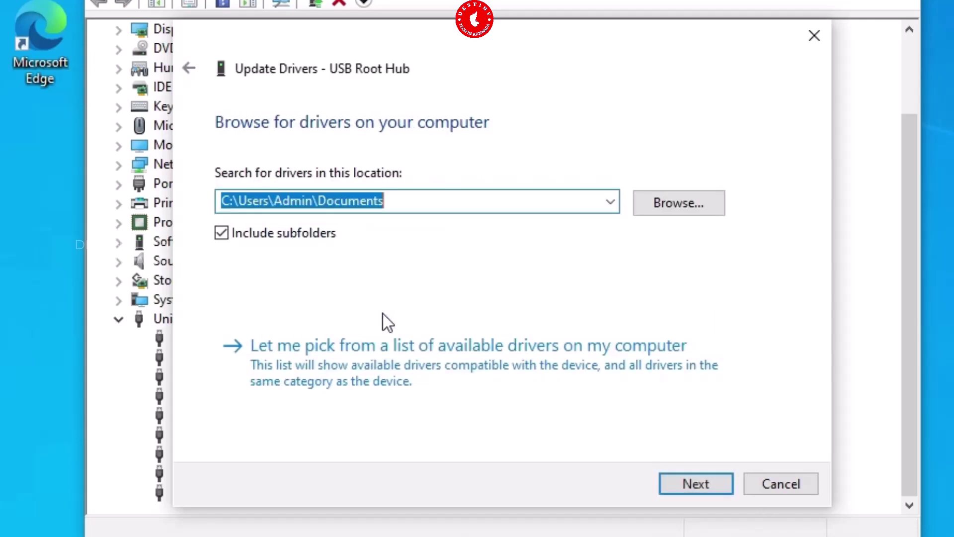
{"action": "left_click", "coordinate": [320, 368]}
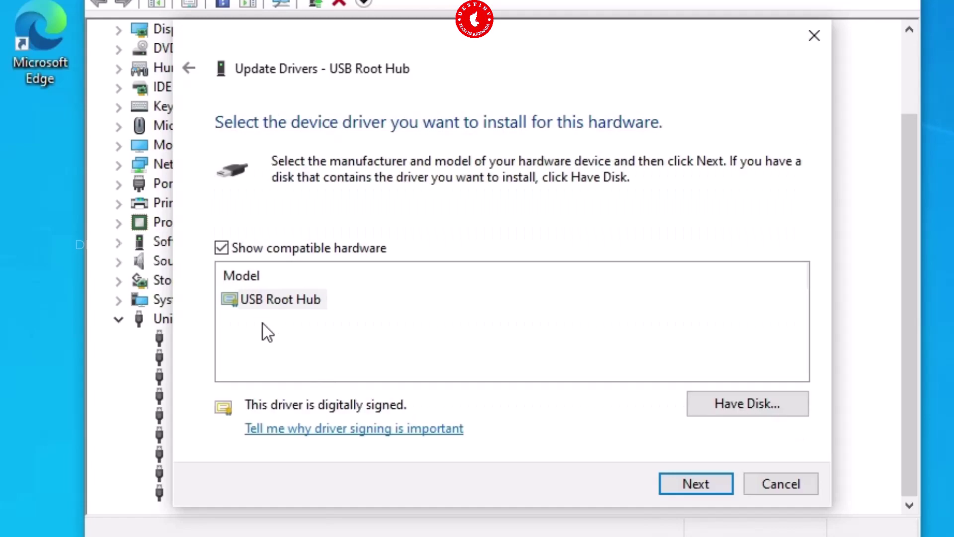
{"action": "left_click", "coordinate": [260, 301]}
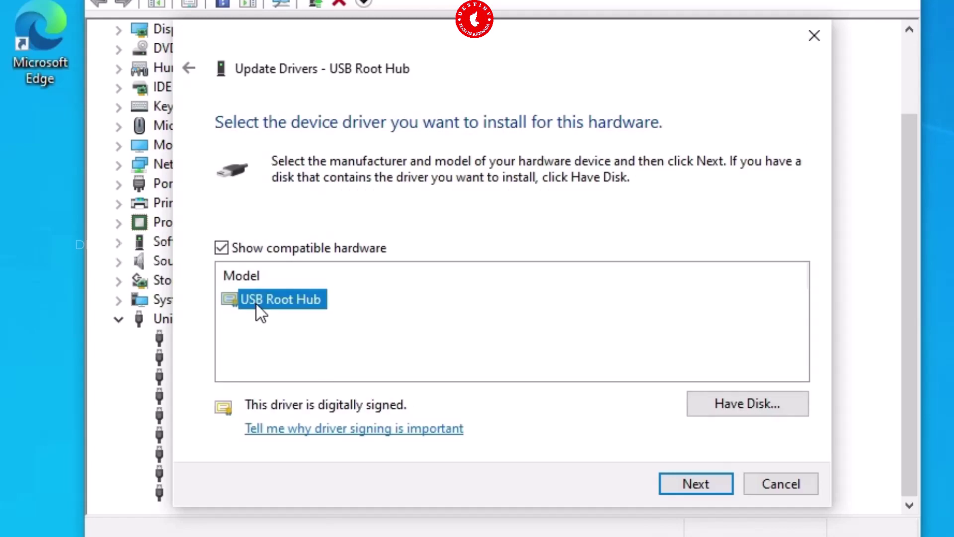
{"action": "left_click", "coordinate": [689, 485]}
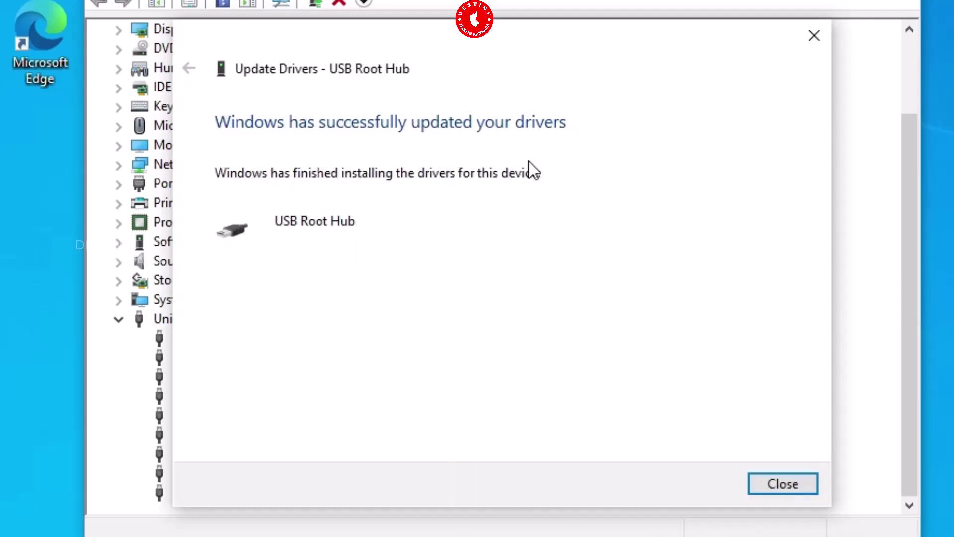
{"action": "left_click", "coordinate": [772, 484]}
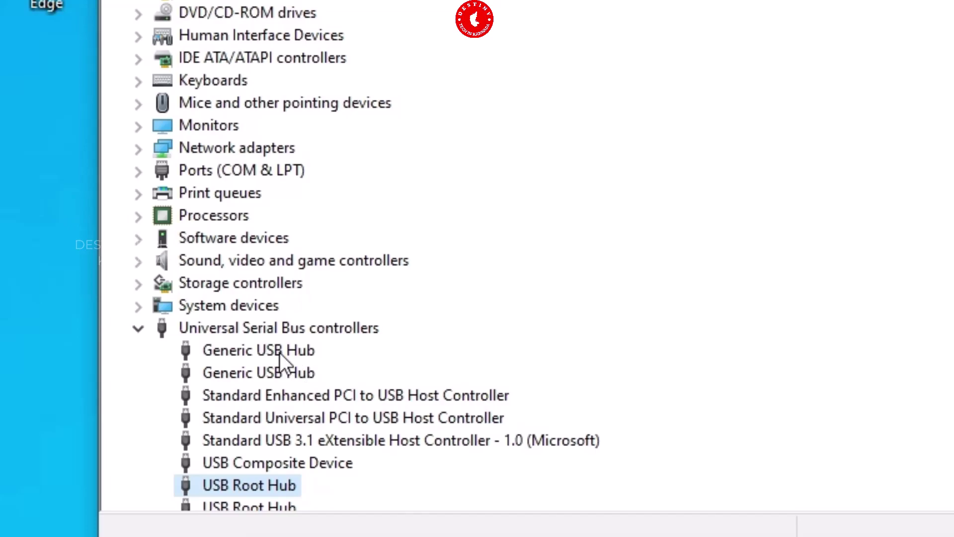
- Uninstall the first Generic USB Hub device and scan the computer for hardware changes to reinstall it
{"action": "right_click", "coordinate": [279, 353]}
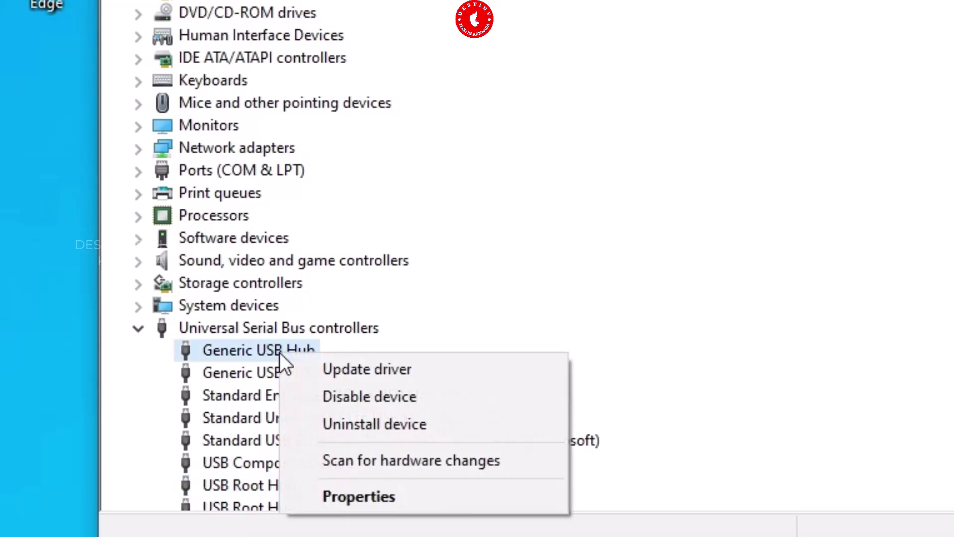
{"action": "left_click", "coordinate": [359, 422]}
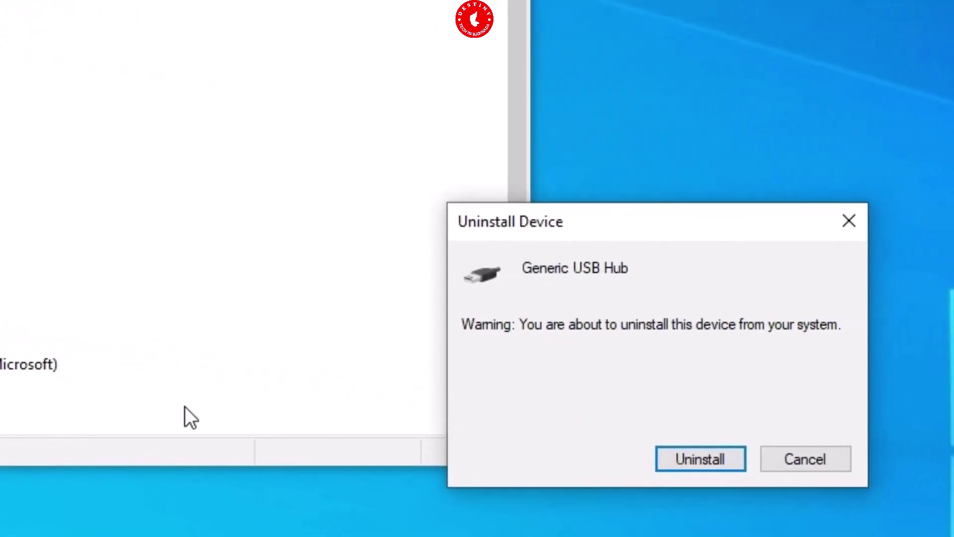
{"action": "left_click", "coordinate": [716, 464]}
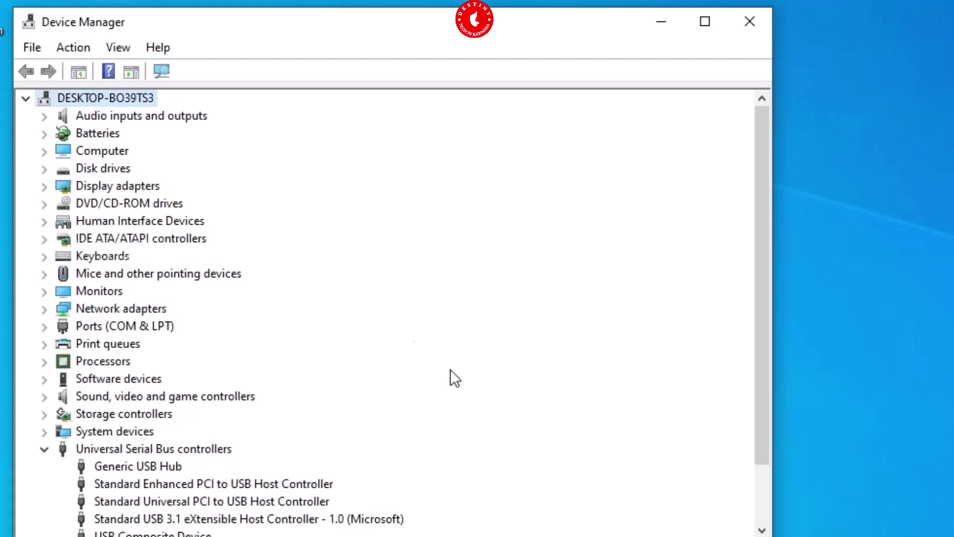
{"action": "left_click", "coordinate": [166, 75]}
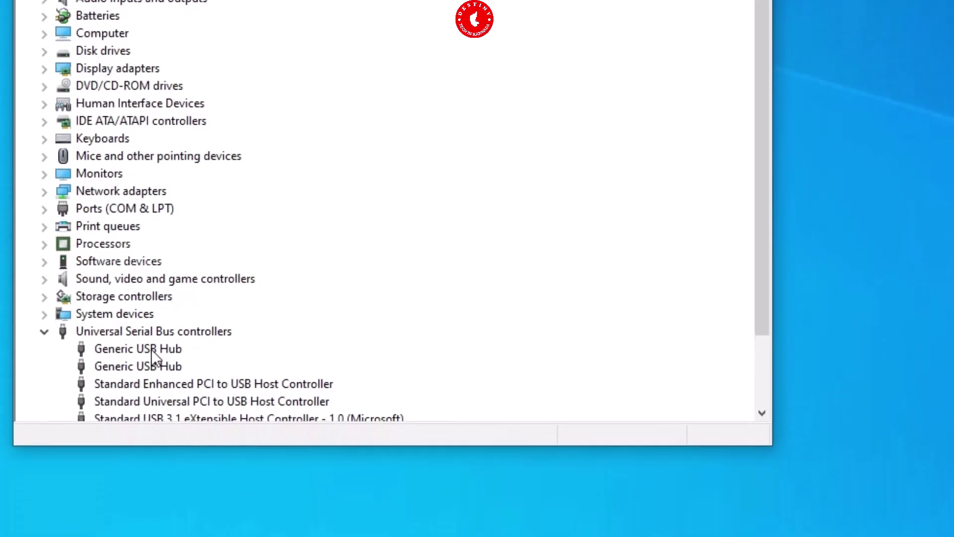
- Update the first Generic USB Hub's driver by picking Generic USB Hub from the list of available drivers on the computer
{"action": "left_click", "coordinate": [151, 466]}
{"action": "right_click", "coordinate": [151, 311]}
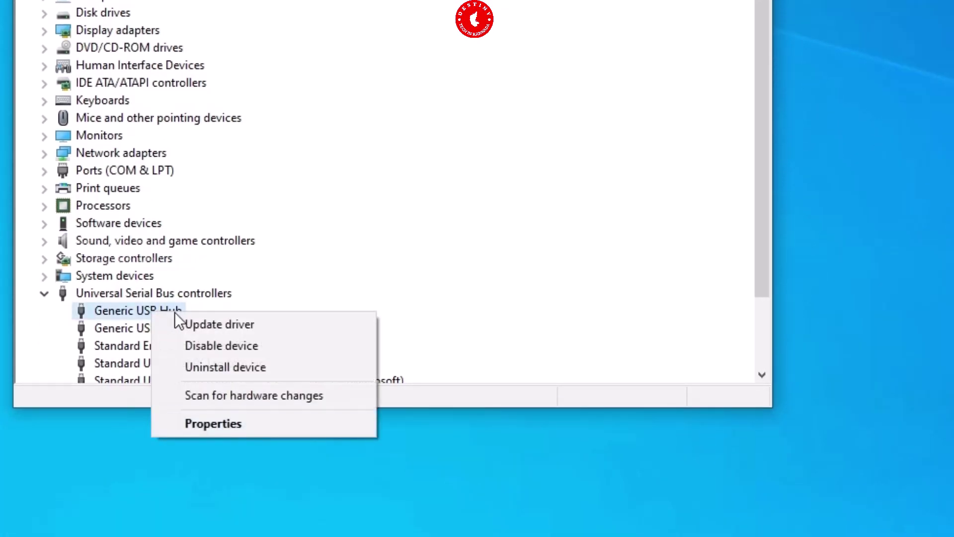
{"action": "left_click", "coordinate": [199, 325]}
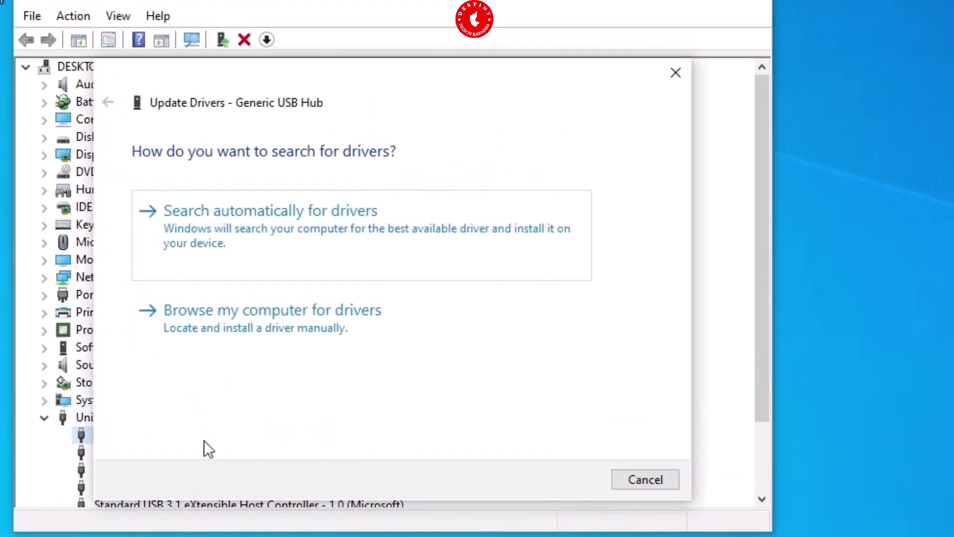
{"action": "left_click", "coordinate": [255, 196]}
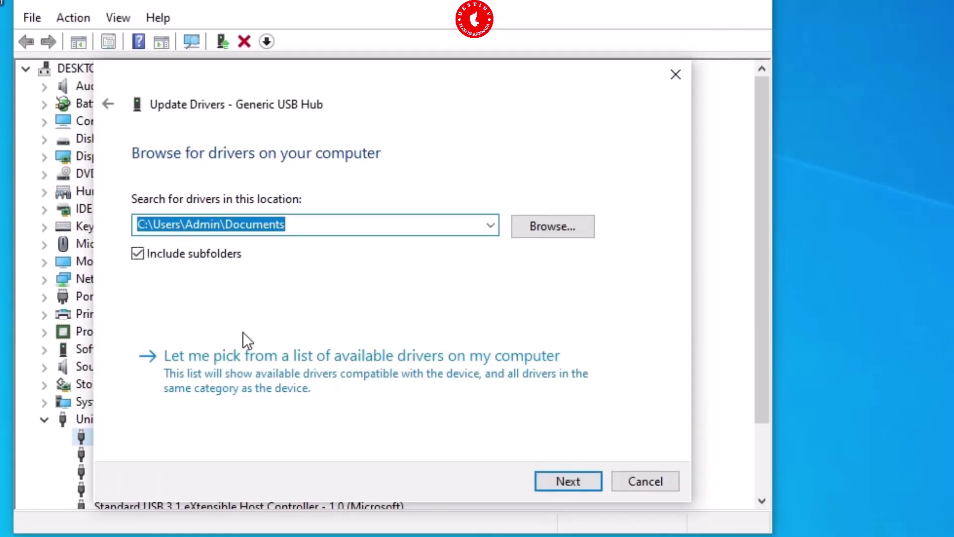
{"action": "left_click", "coordinate": [222, 366]}
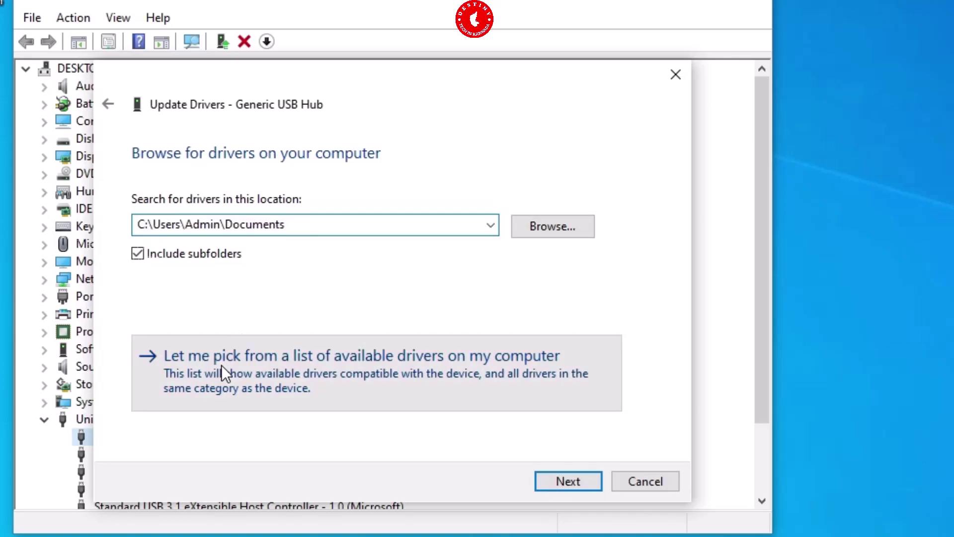
{"action": "left_click", "coordinate": [193, 317]}
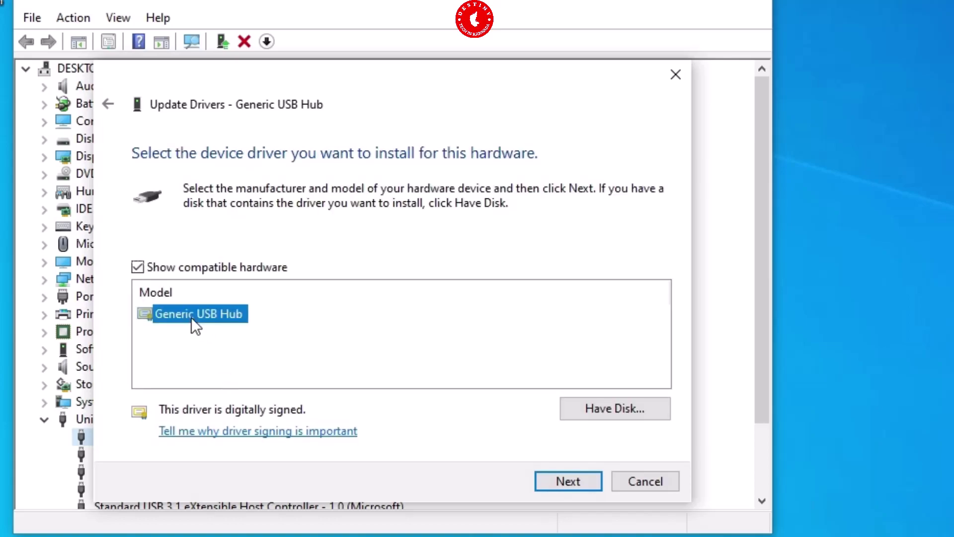
{"action": "left_click", "coordinate": [552, 484]}
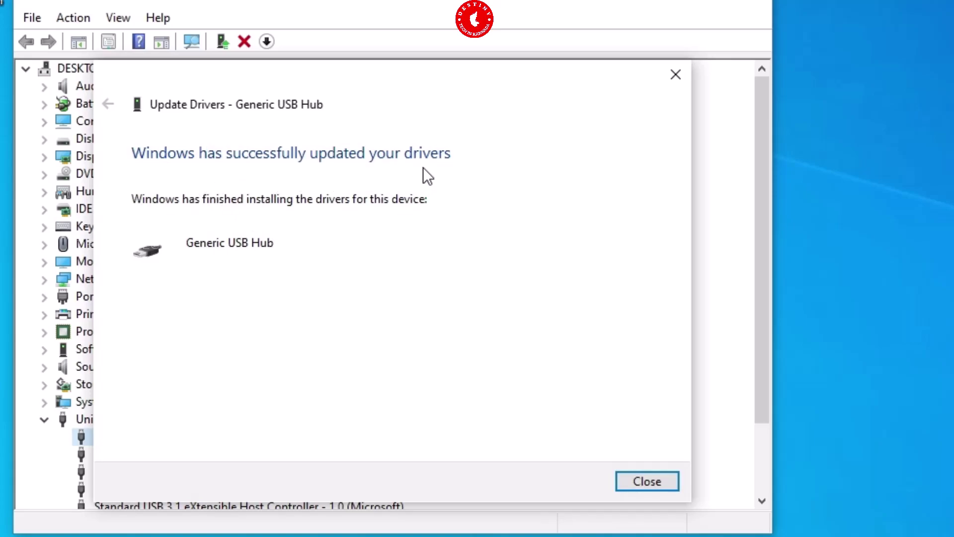
{"action": "left_click", "coordinate": [647, 481]}
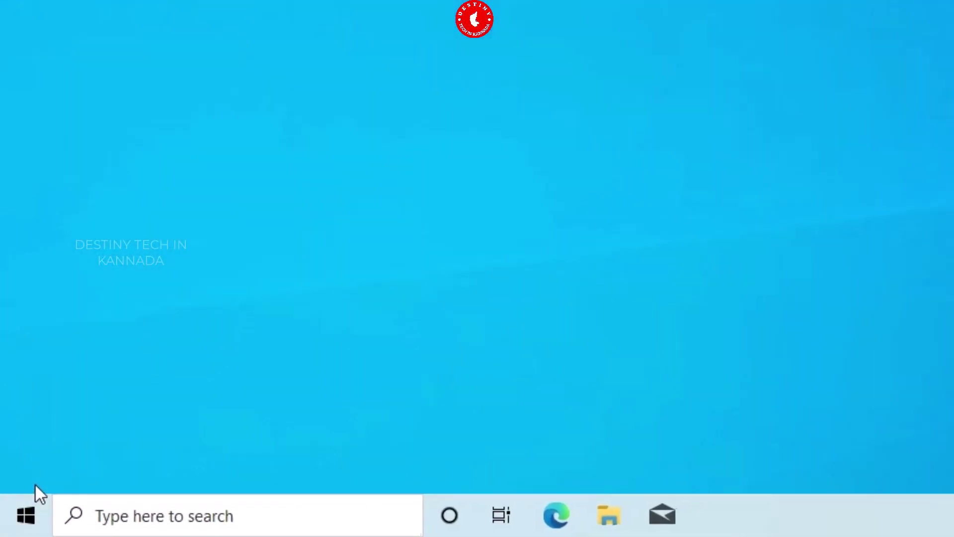
{"action": "left_click", "coordinate": [26, 516]}
{"action": "left_click", "coordinate": [34, 468]}
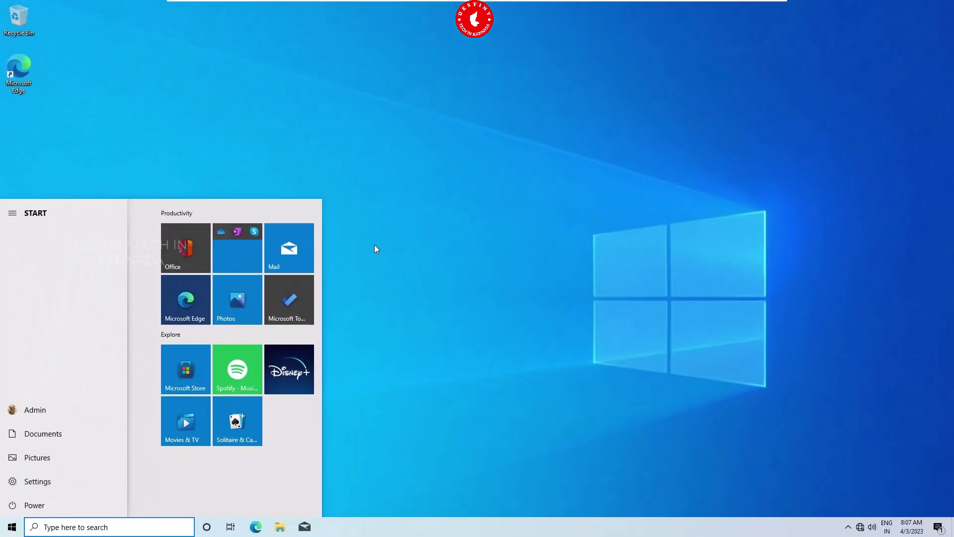
{"action": "left_click", "coordinate": [377, 249]}
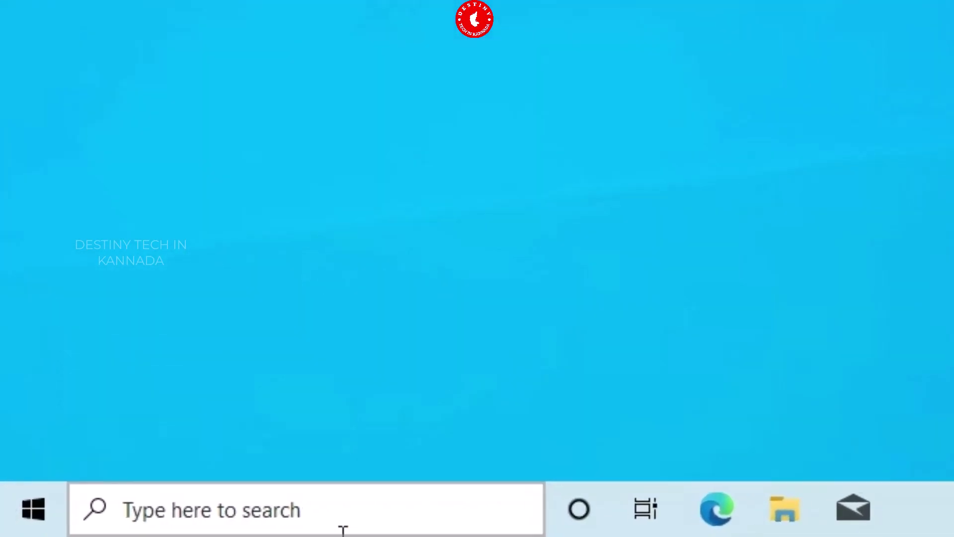
- Search Windows for PowerShell, run it as administrator and allow it to make changes to the device
{"action": "left_click", "coordinate": [361, 515]}
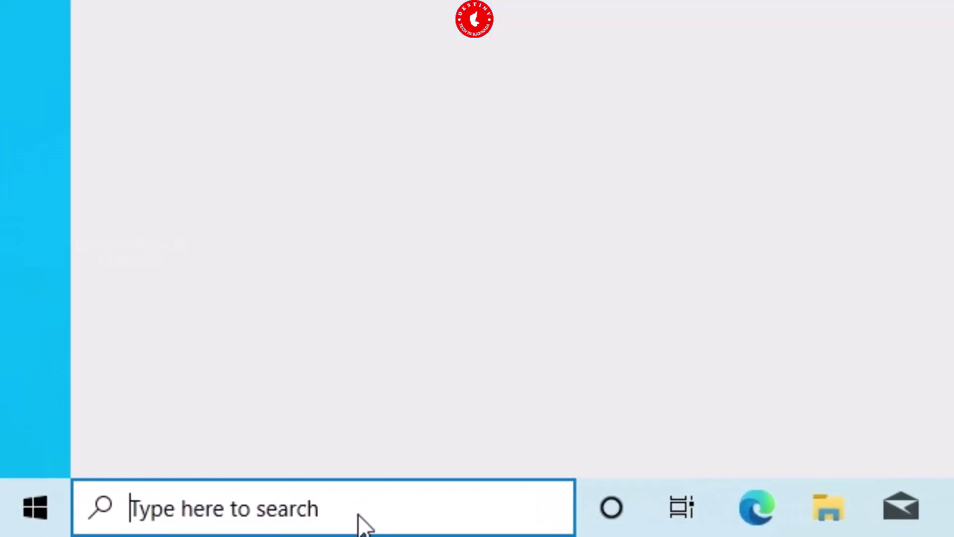
{"action": "type", "text": "power"}
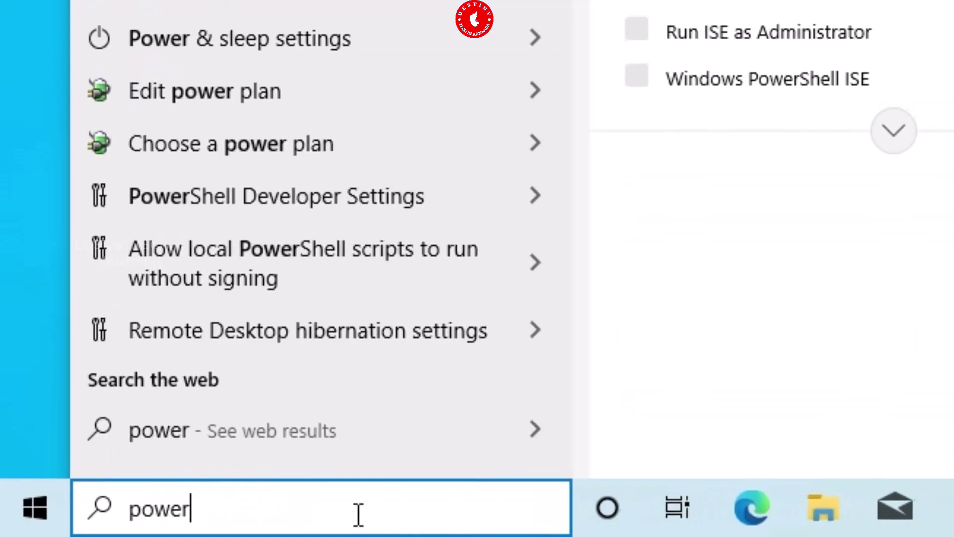
{"action": "type", "text": "she"}
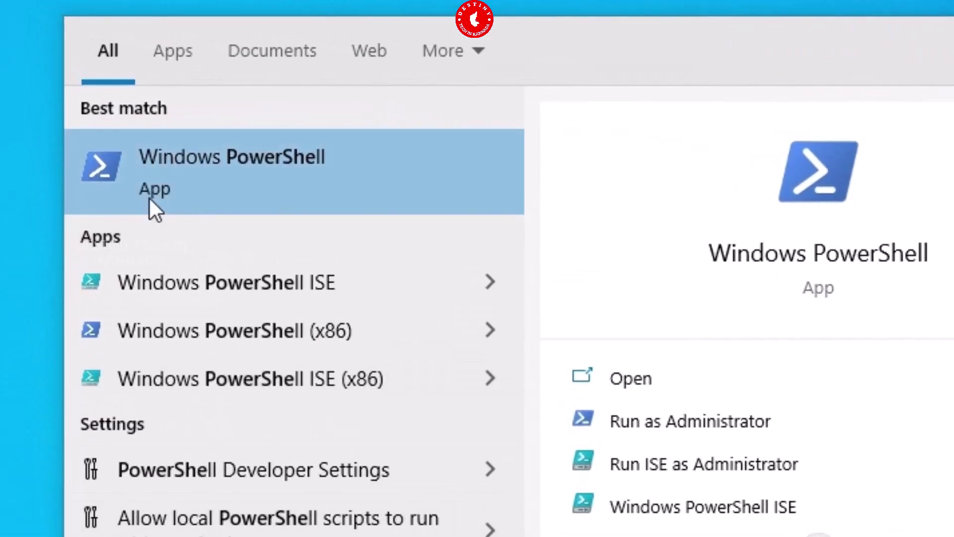
{"action": "right_click", "coordinate": [190, 180]}
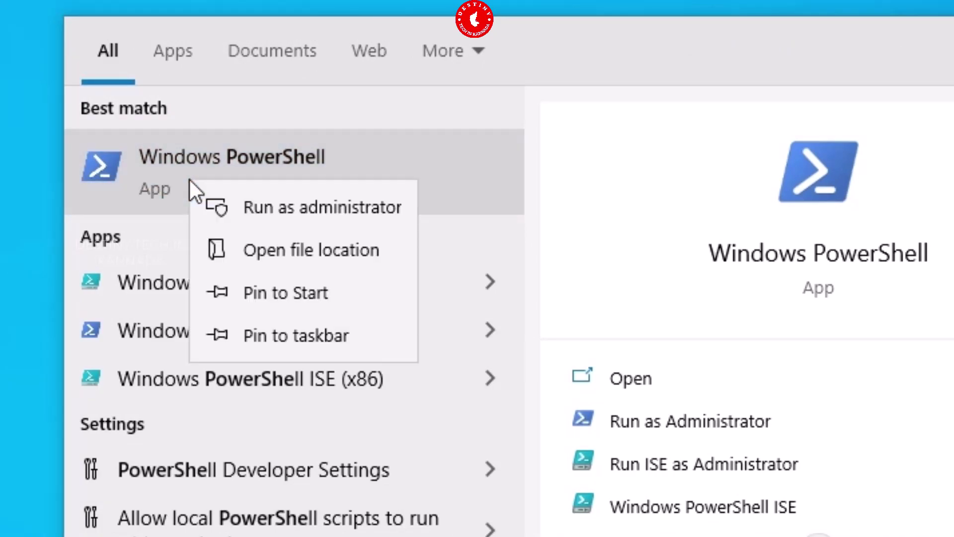
{"action": "left_click", "coordinate": [241, 204]}
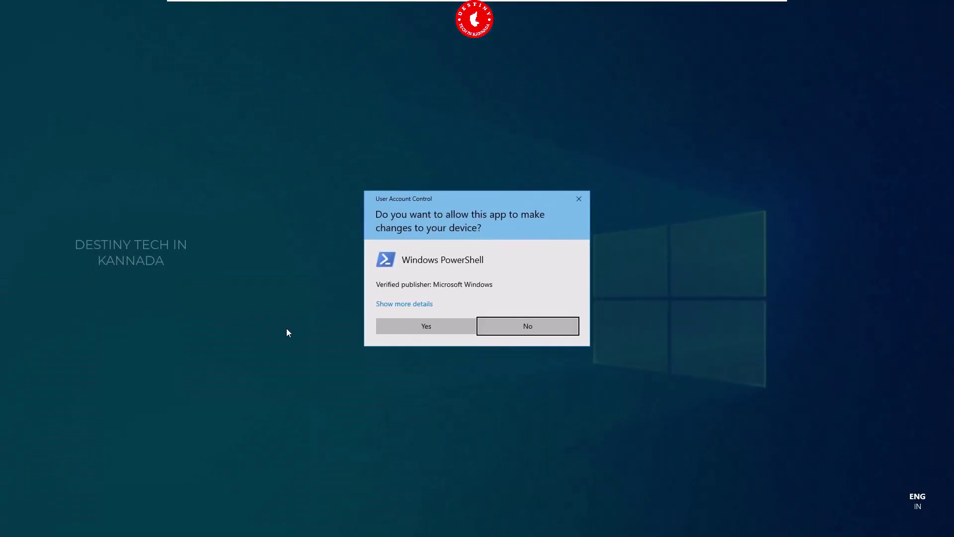
{"action": "left_click", "coordinate": [404, 329]}
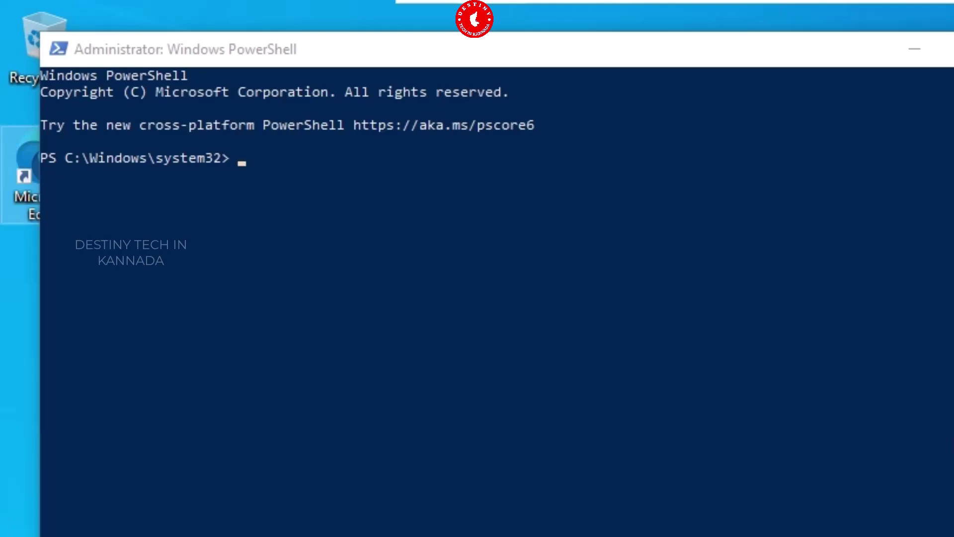
- Run the command msdt.exe -id devicediagnostics, and close the troubleshooting wizard and the PowerShell window
{"action": "left_click", "coordinate": [254, 163]}
{"action": "type", "text": "msdt."}
{"action": "type", "text": "exe "}
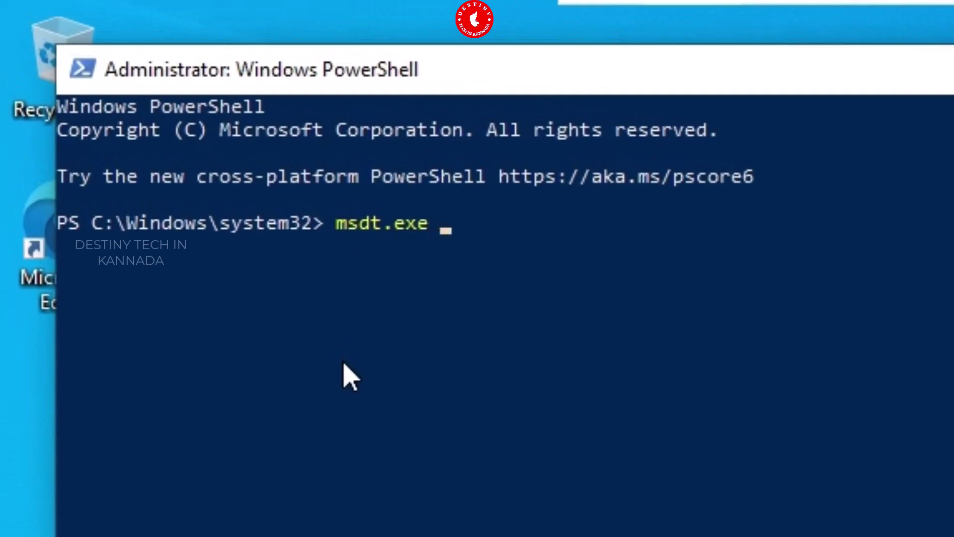
{"action": "type", "text": "-id device"}
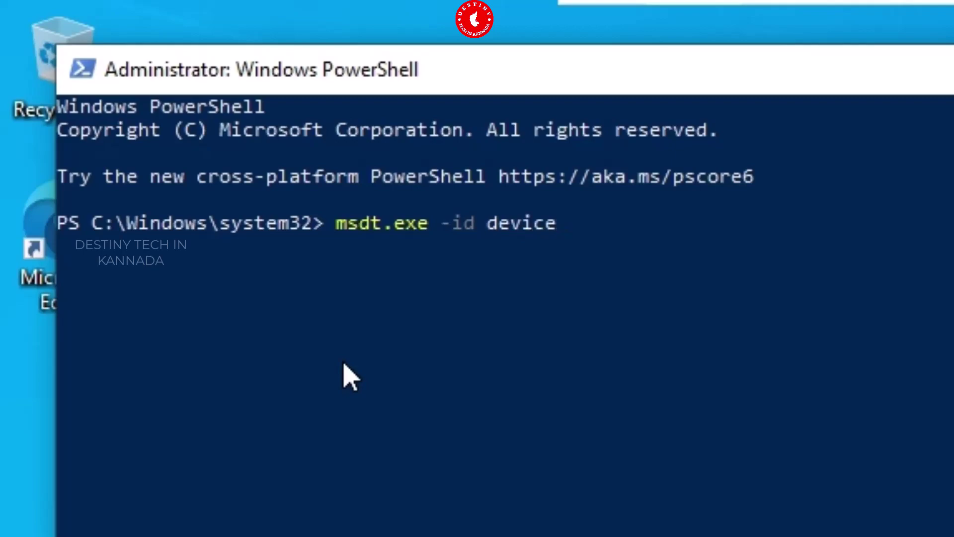
{"action": "type", "text": "diagnos"}
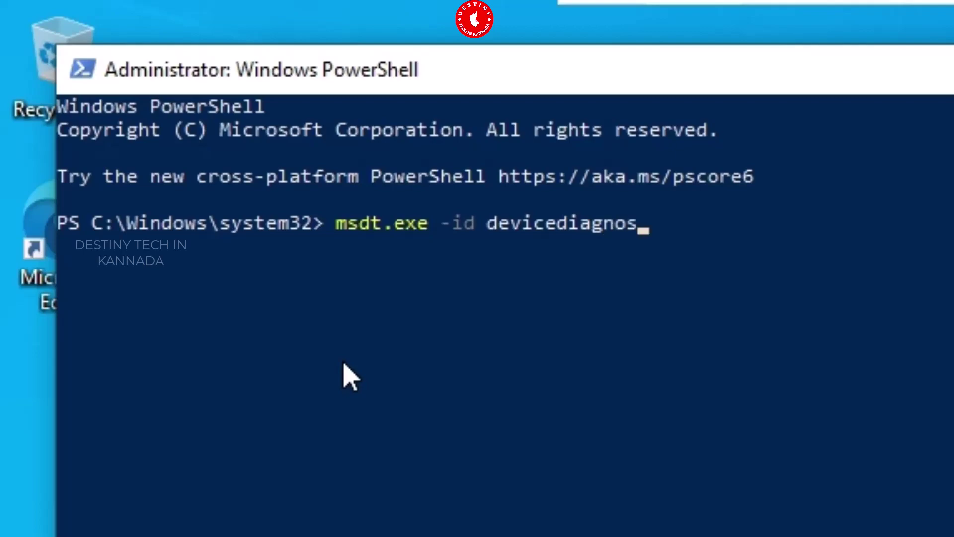
{"action": "type", "text": "tics"}
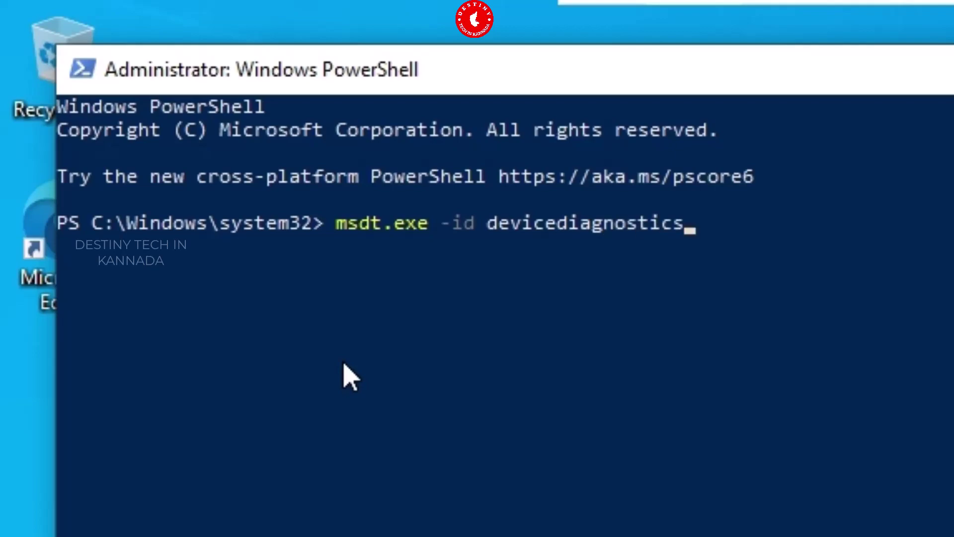
{"action": "key", "text": "Return"}
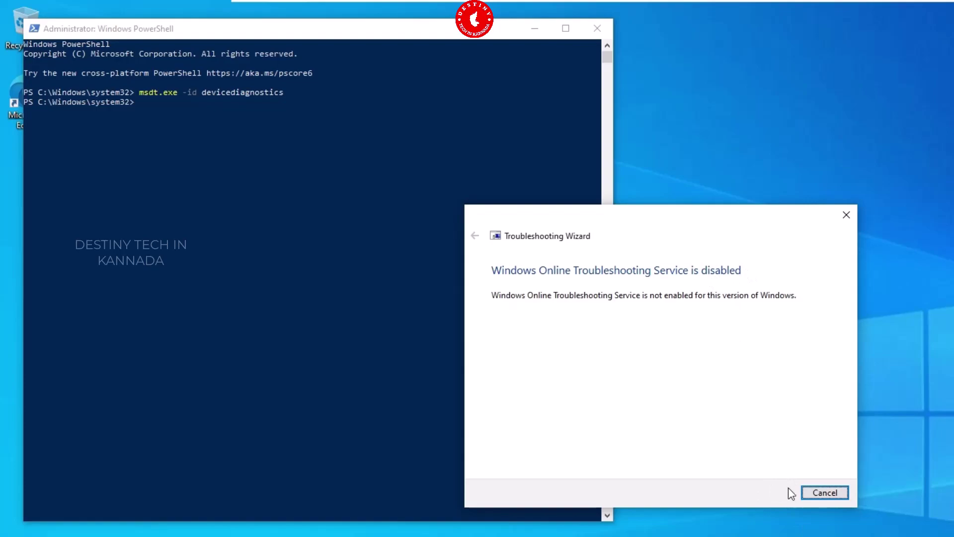
{"action": "left_click", "coordinate": [847, 217]}
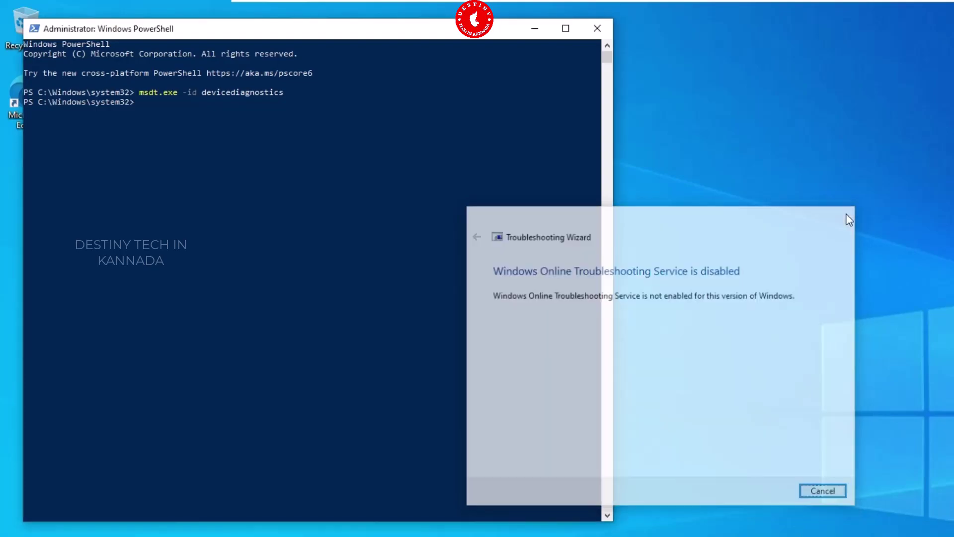
{"action": "left_click", "coordinate": [597, 28]}
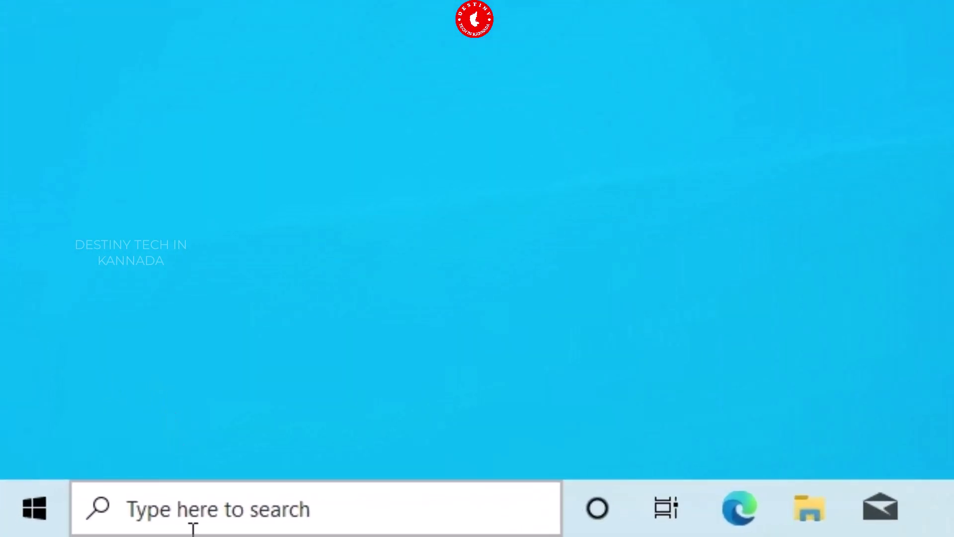
- Find and open the Windows Settings app and go to the additional power settings for System Power & sleep
{"action": "left_click", "coordinate": [193, 528]}
{"action": "type", "text": "set"}
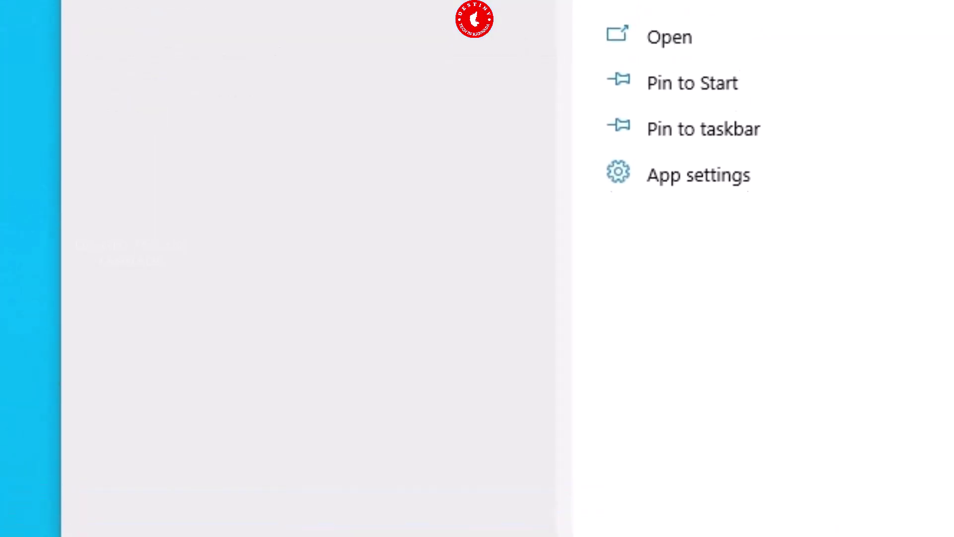
{"action": "type", "text": "ting"}
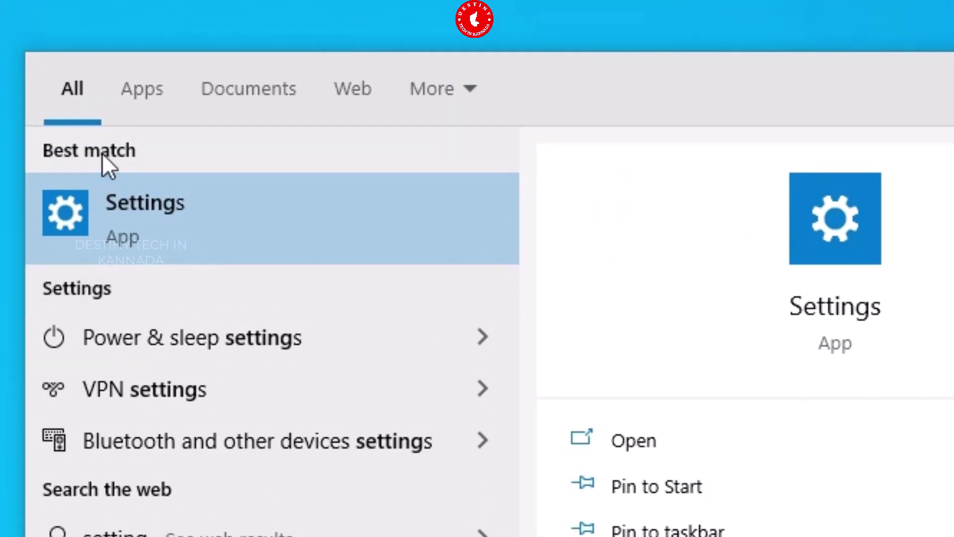
{"action": "left_click", "coordinate": [103, 198]}
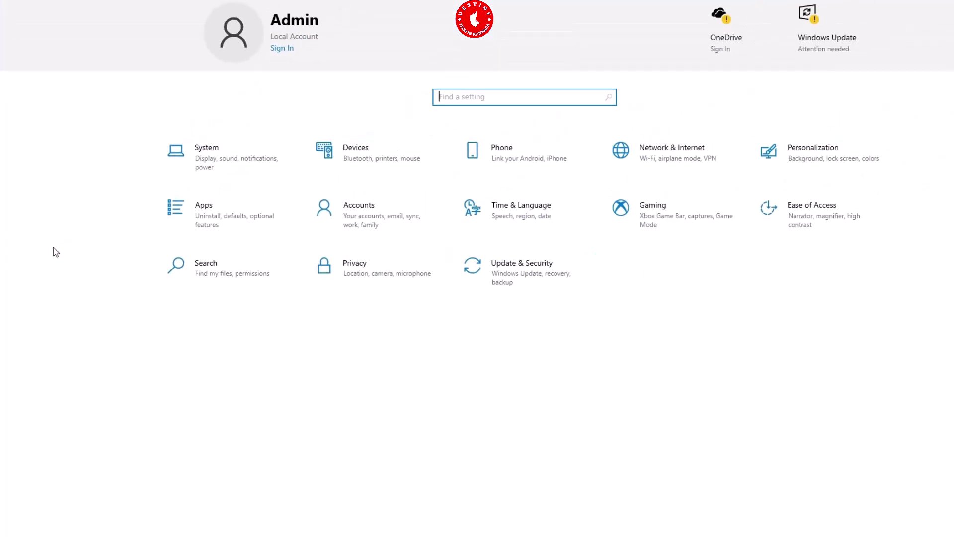
{"action": "left_click", "coordinate": [206, 167]}
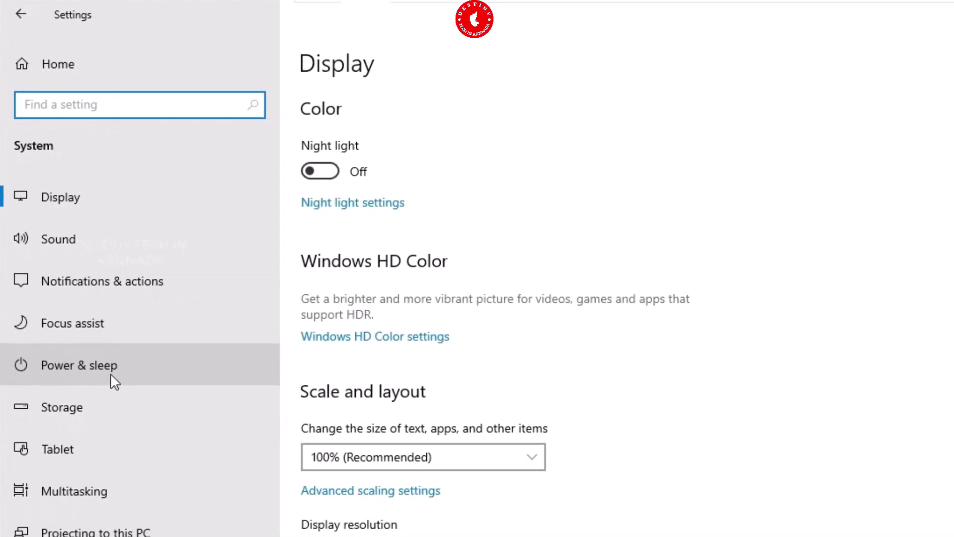
{"action": "left_click", "coordinate": [100, 368]}
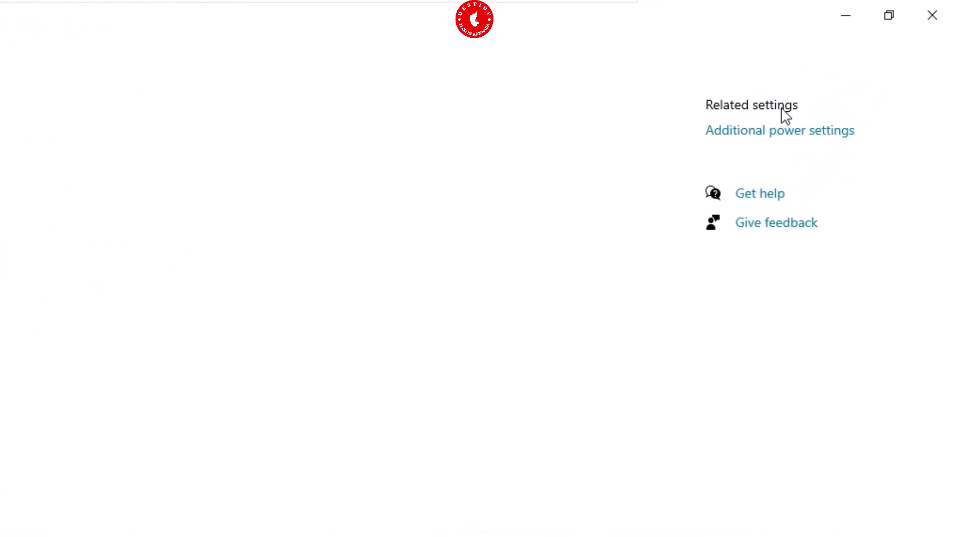
{"action": "left_click", "coordinate": [768, 140]}
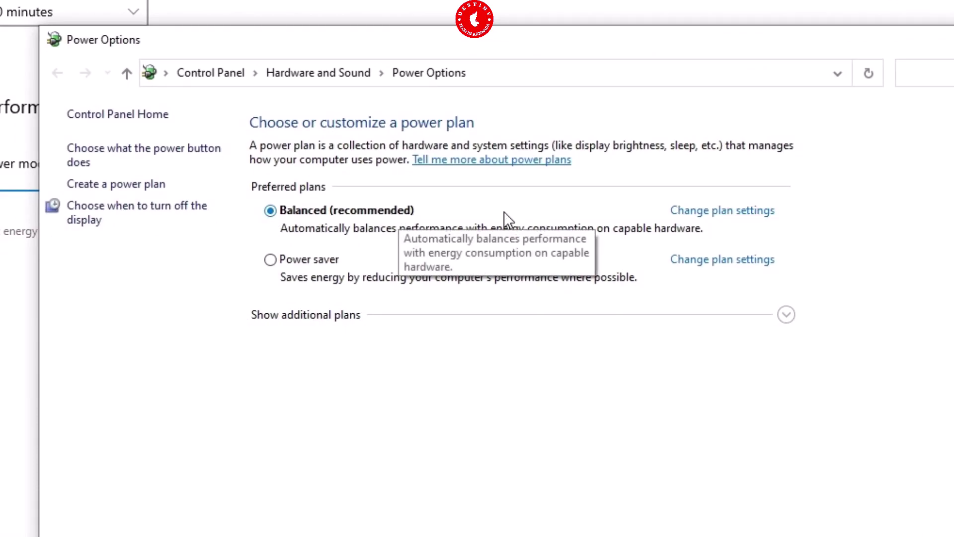
- Set USB selective suspend to Disabled in the Balanced plan's advanced power settings, apply it and close the plan settings
{"action": "left_click", "coordinate": [728, 211]}
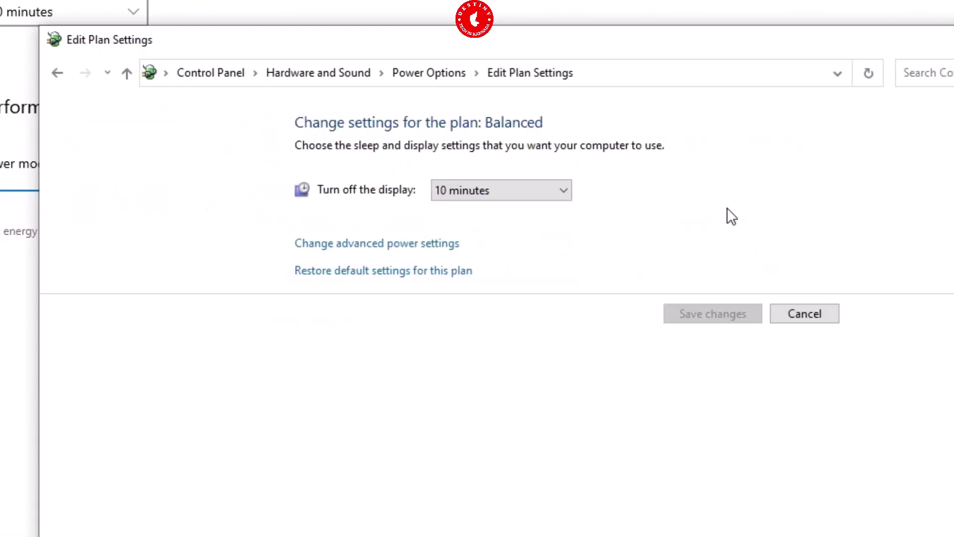
{"action": "left_click", "coordinate": [326, 246]}
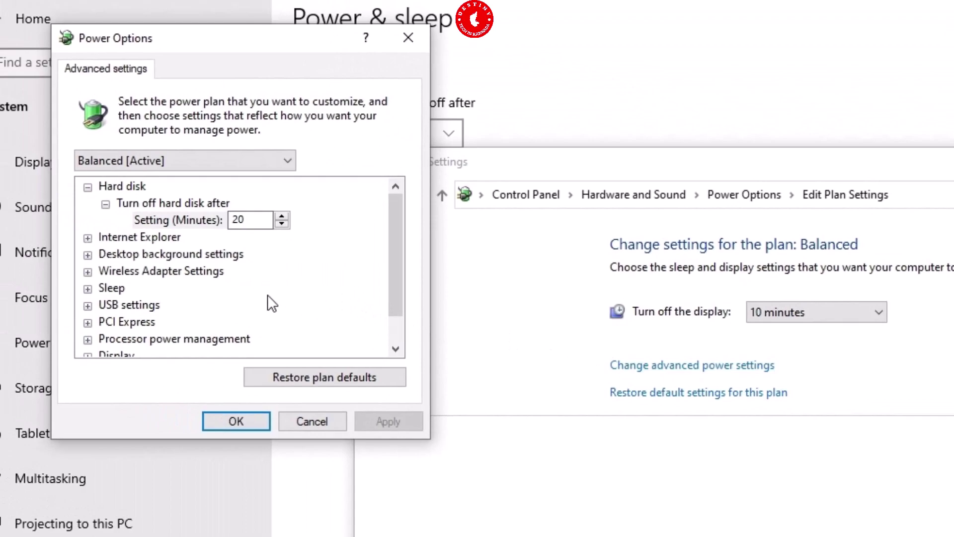
{"action": "left_click", "coordinate": [87, 306]}
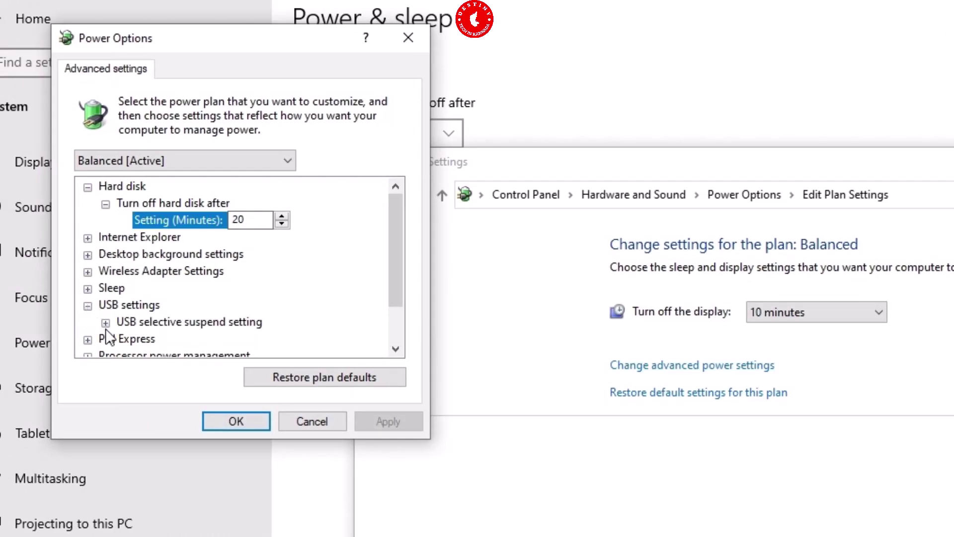
{"action": "left_click", "coordinate": [105, 323]}
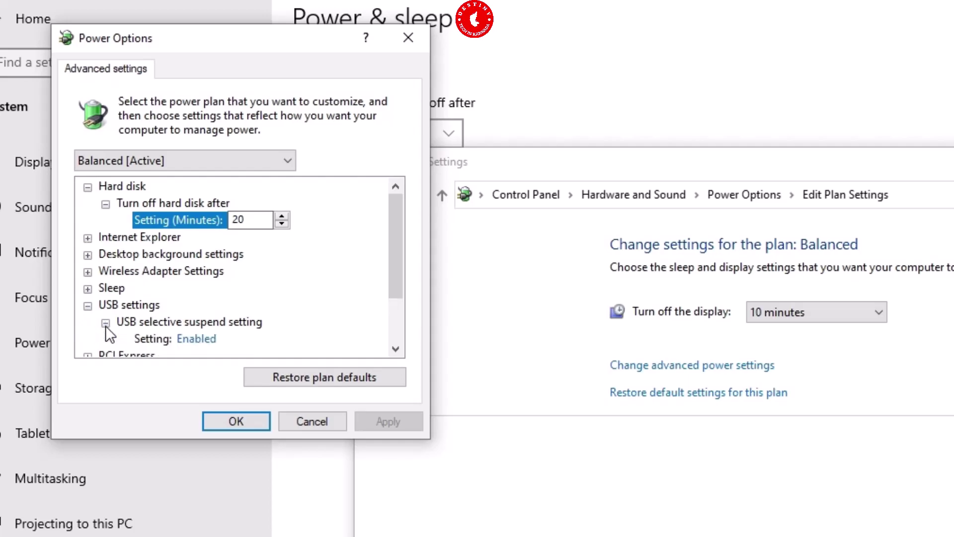
{"action": "left_click", "coordinate": [192, 338]}
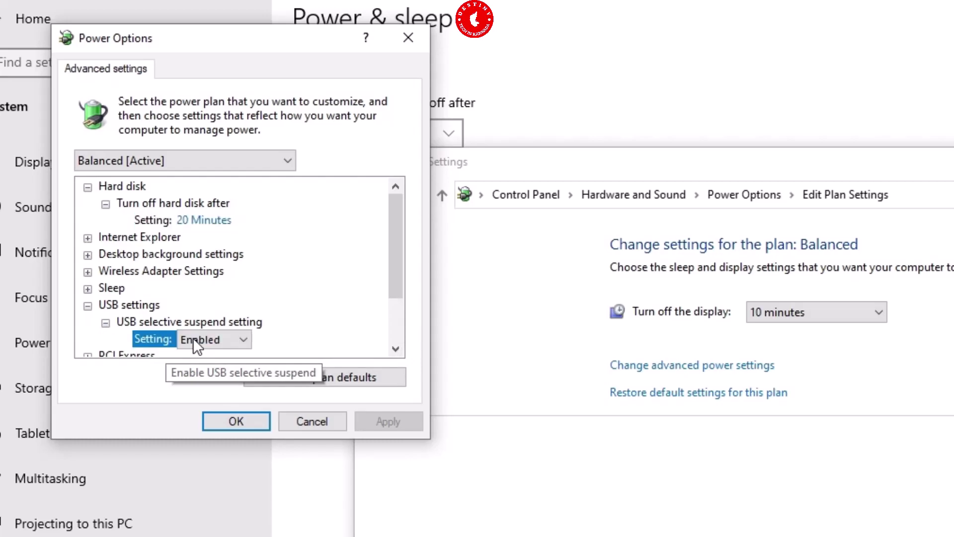
{"action": "left_click", "coordinate": [229, 339]}
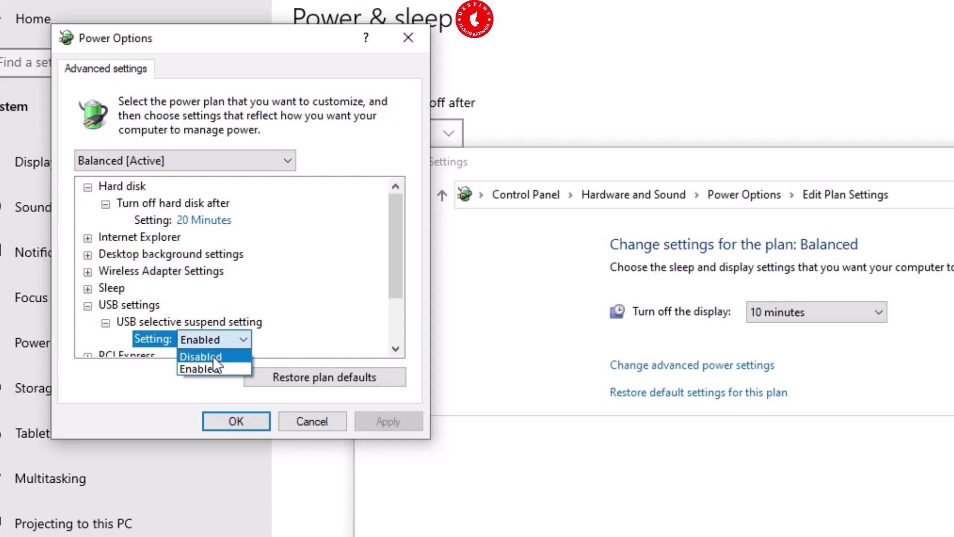
{"action": "left_click", "coordinate": [213, 356]}
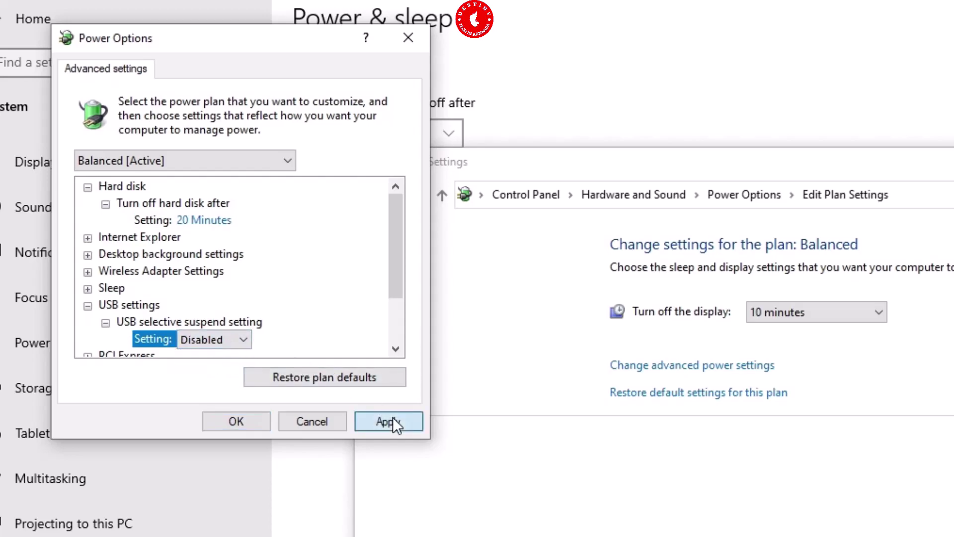
{"action": "left_click", "coordinate": [393, 420]}
{"action": "left_click", "coordinate": [214, 423]}
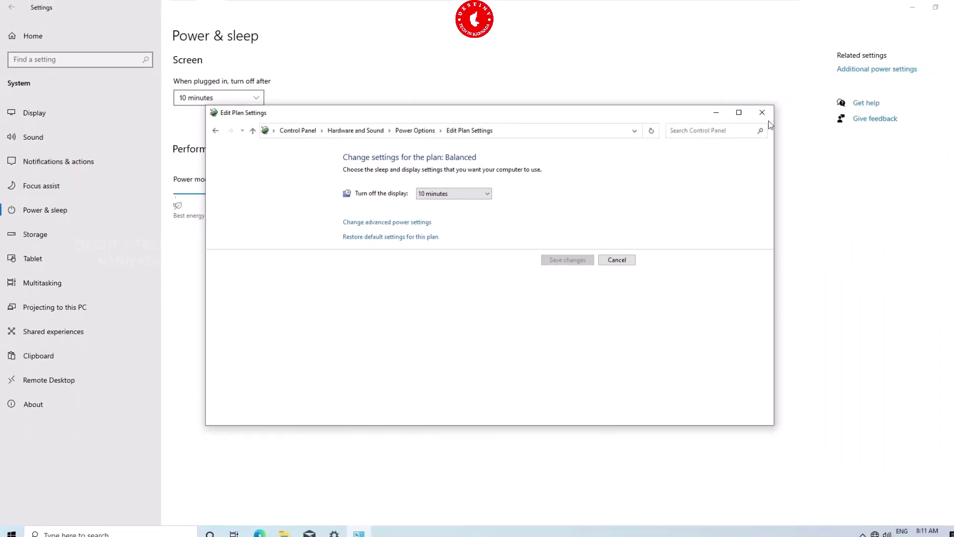
{"action": "left_click", "coordinate": [756, 111]}
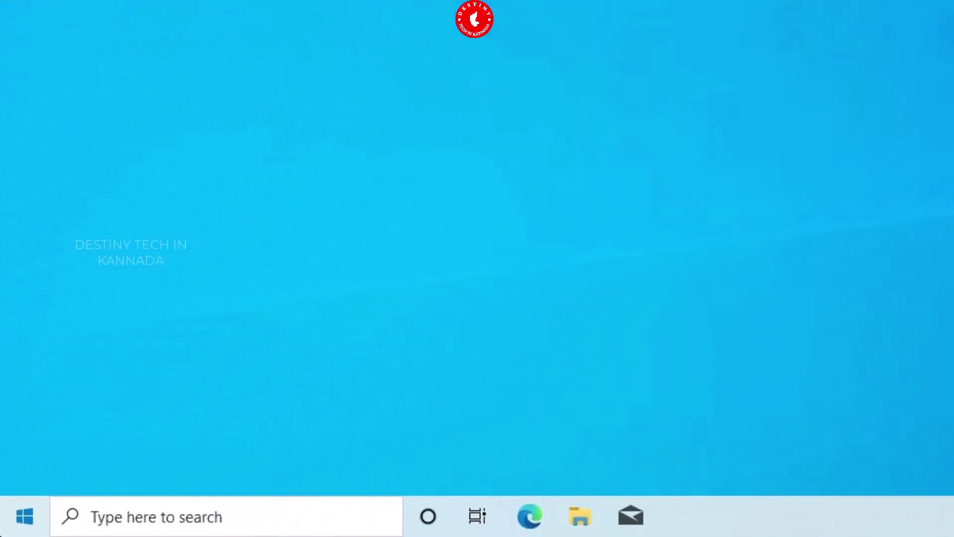
- Restart the computer
{"action": "left_click", "coordinate": [12, 527]}
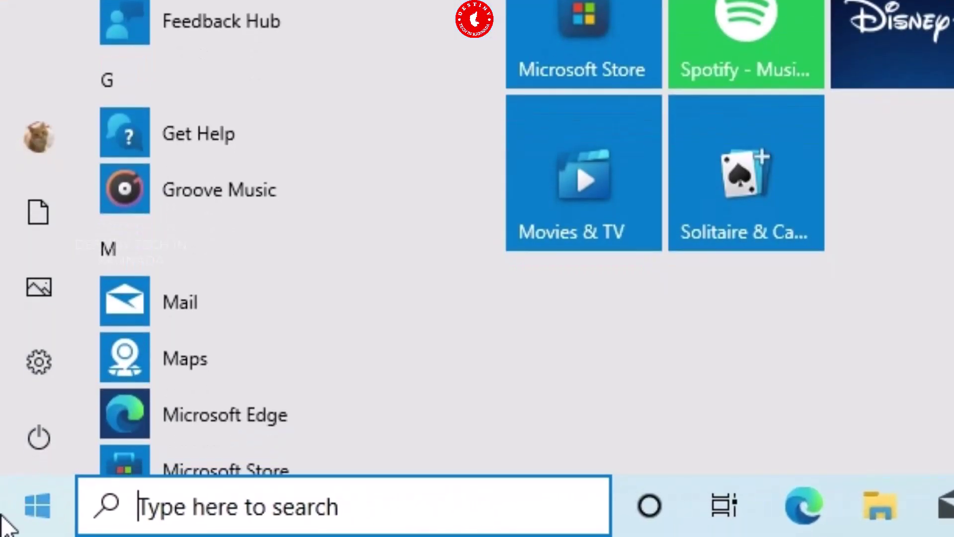
{"action": "left_click", "coordinate": [46, 440]}
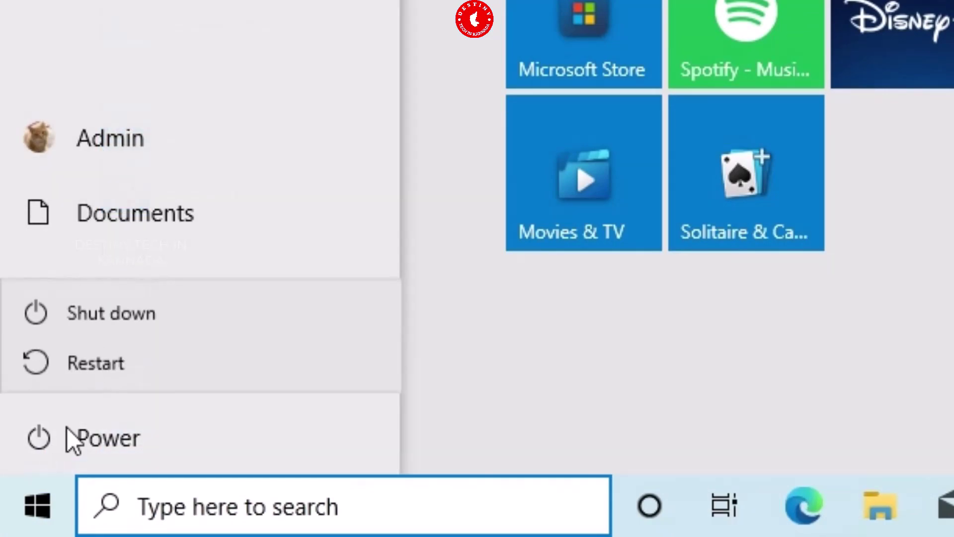
{"action": "left_click", "coordinate": [133, 359]}
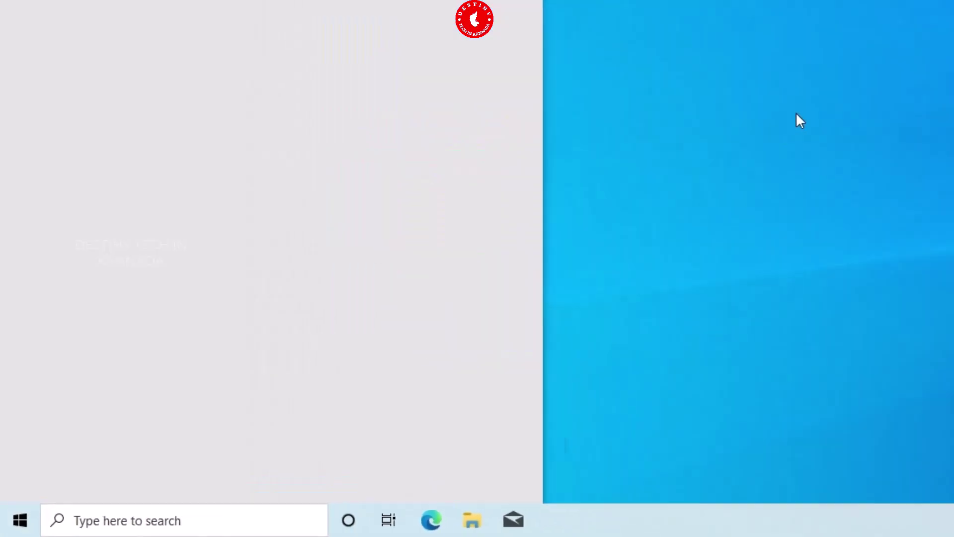